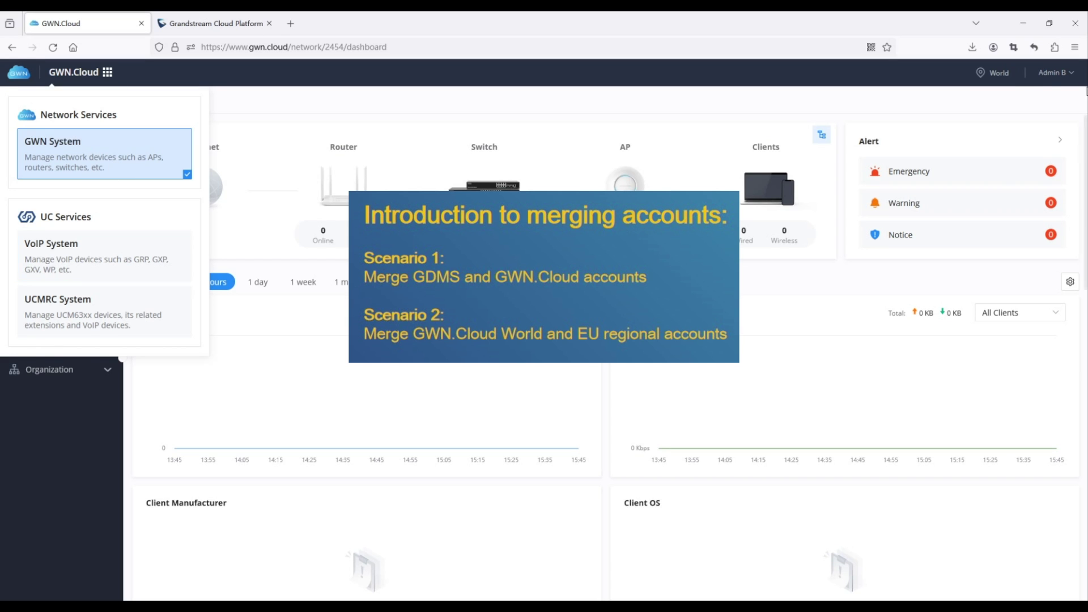
# Switch from the GWN.Cloud dashboard to the GDMS Users list showing three users
pyautogui.moveTo(1002, 81)
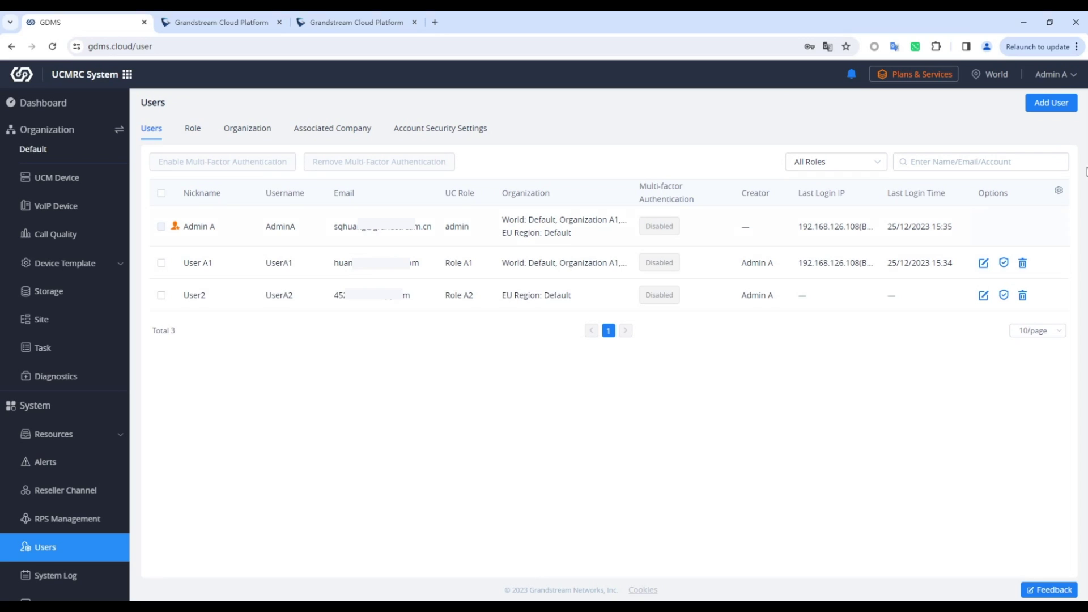
# Under Merge Accounts, add the AdminB saved login as an account to be merged
pyautogui.click(1056, 75)
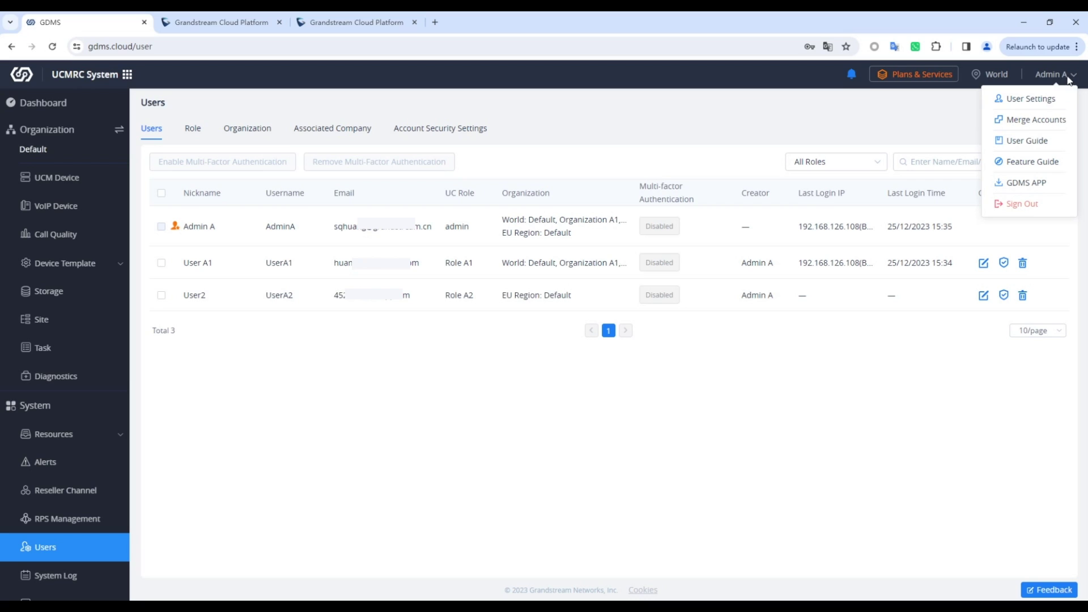
pyautogui.click(1035, 120)
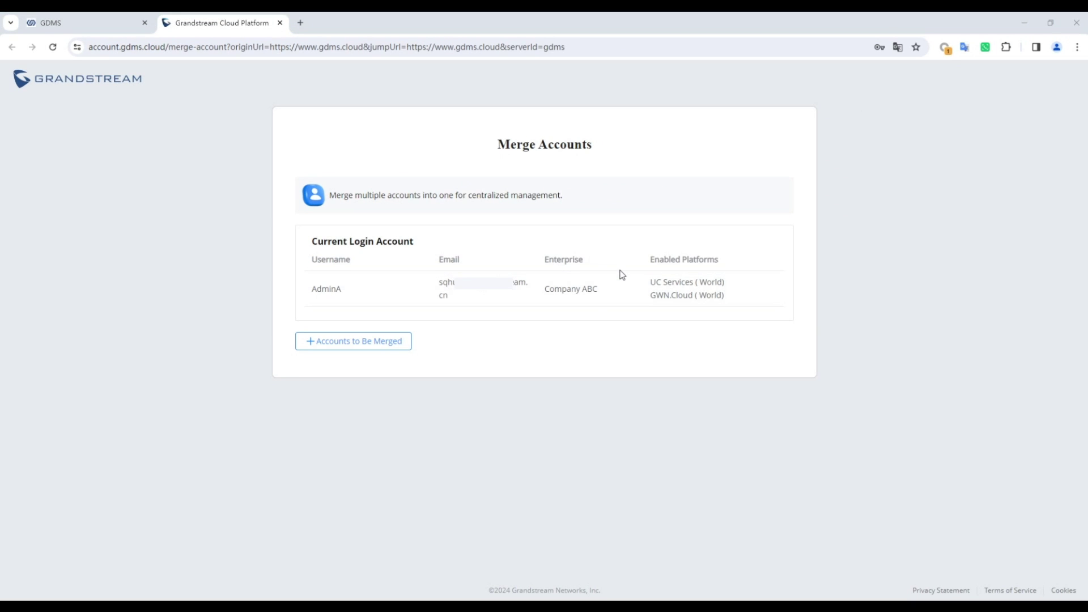
pyautogui.click(367, 343)
pyautogui.click(508, 204)
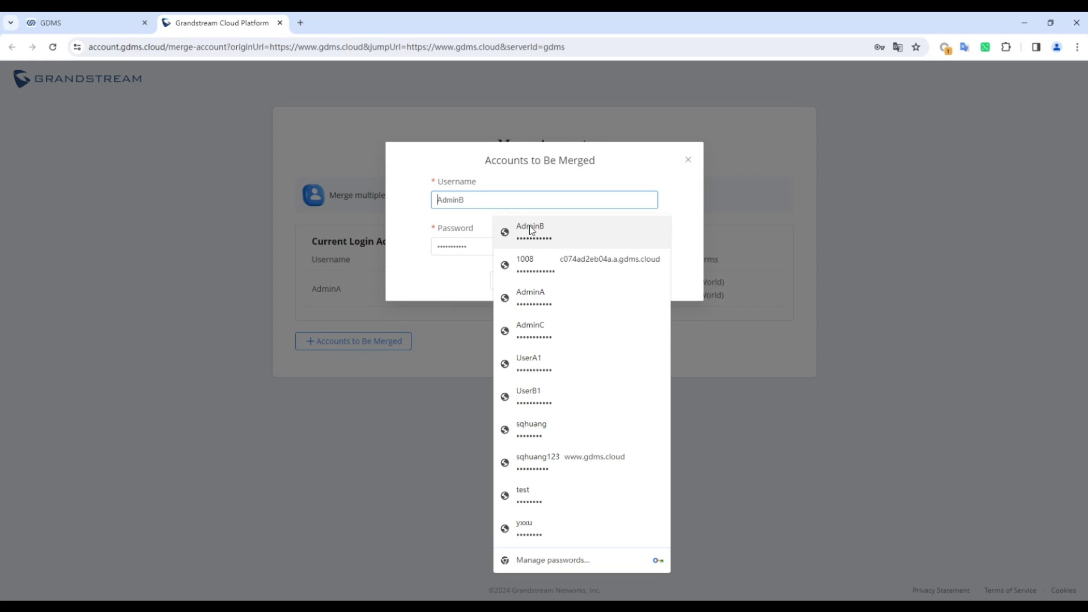
pyautogui.click(510, 225)
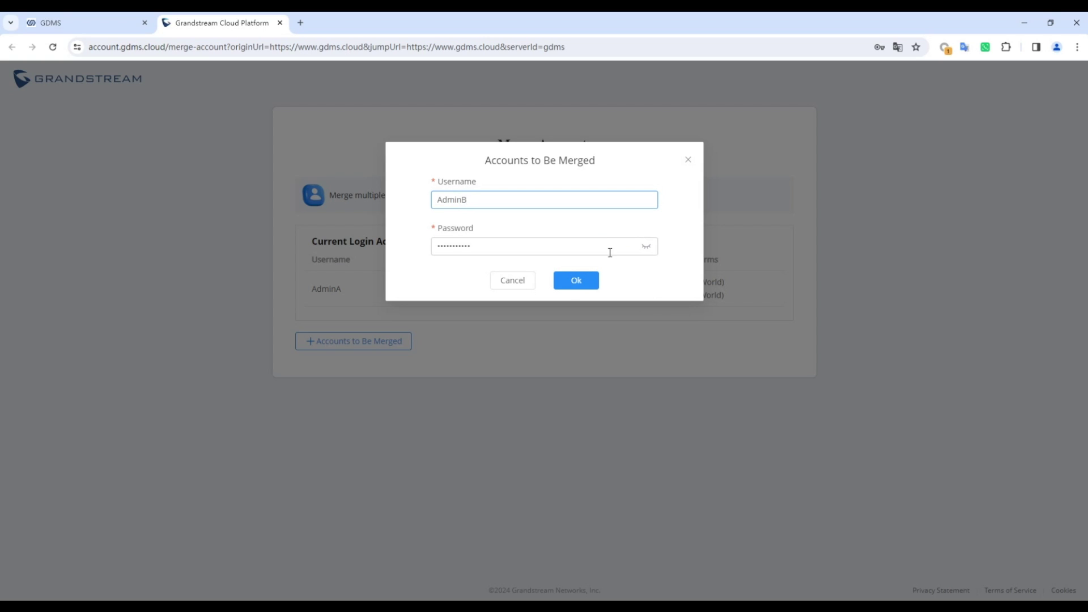
pyautogui.click(590, 285)
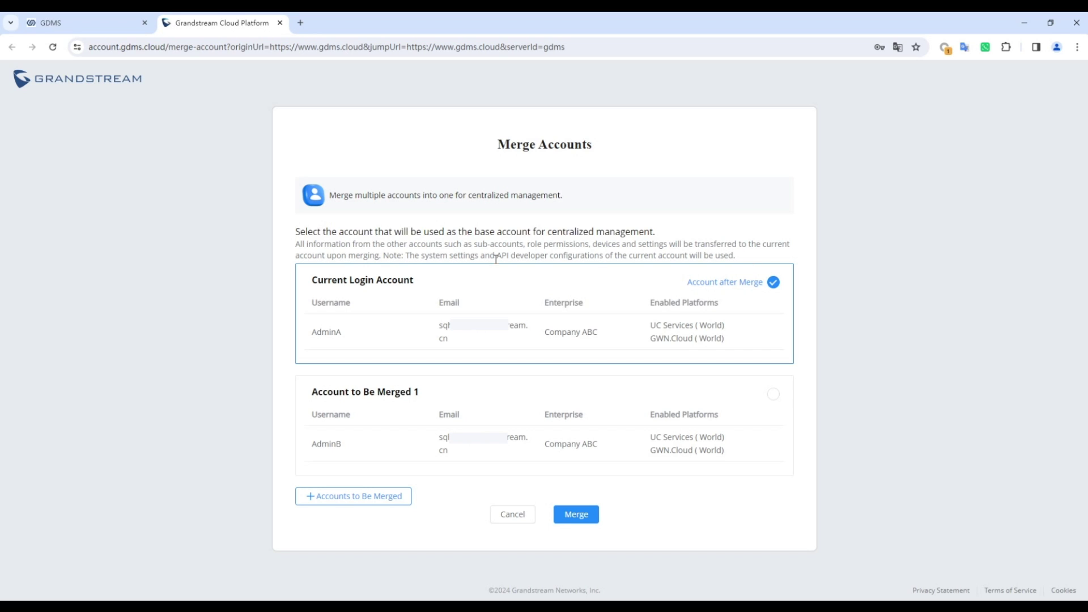
# Merge AdminB into AdminA, then merge the first email's two sub-accounts into UserB1
pyautogui.click(577, 514)
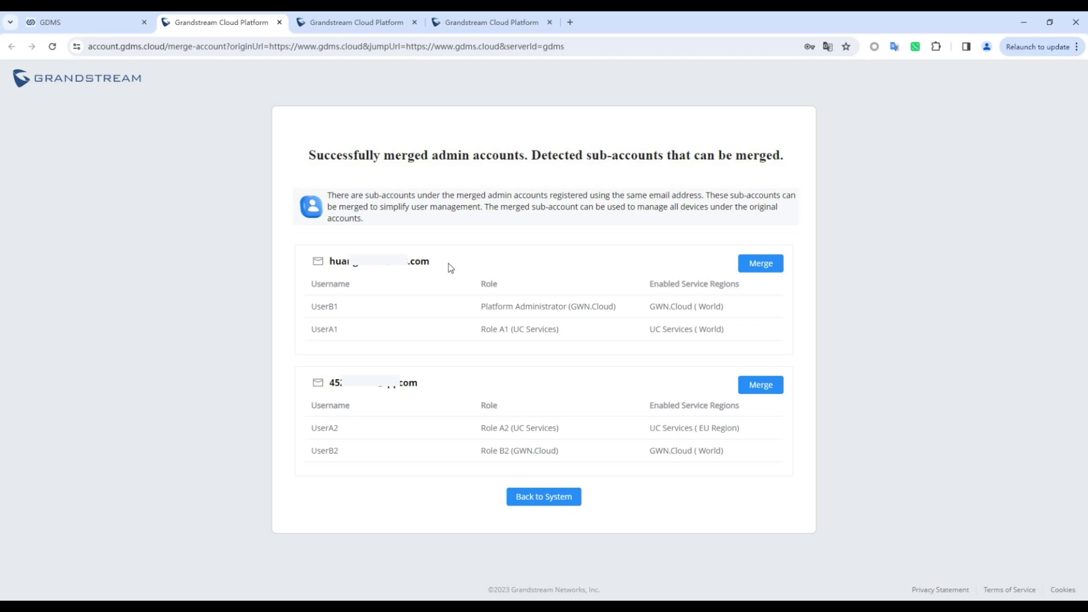
pyautogui.moveTo(358, 267); pyautogui.dragTo(448, 266)
pyautogui.click(448, 266)
pyautogui.moveTo(342, 262); pyautogui.dragTo(428, 270)
pyautogui.click(420, 273)
pyautogui.click(772, 268)
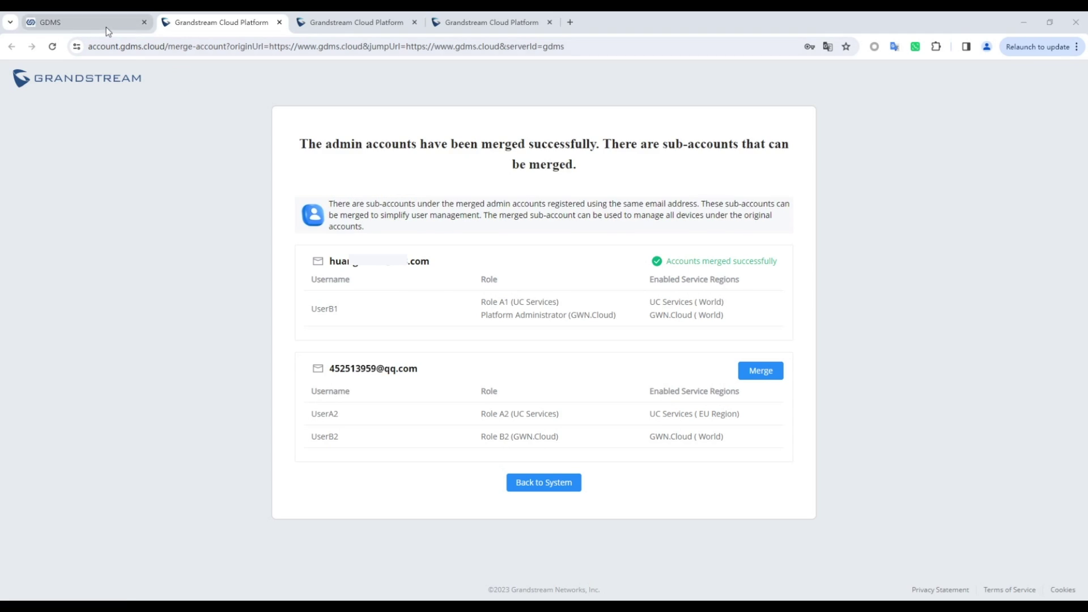
# Sign out of GDMS and sign back in as the merged AdminA
pyautogui.click(107, 26)
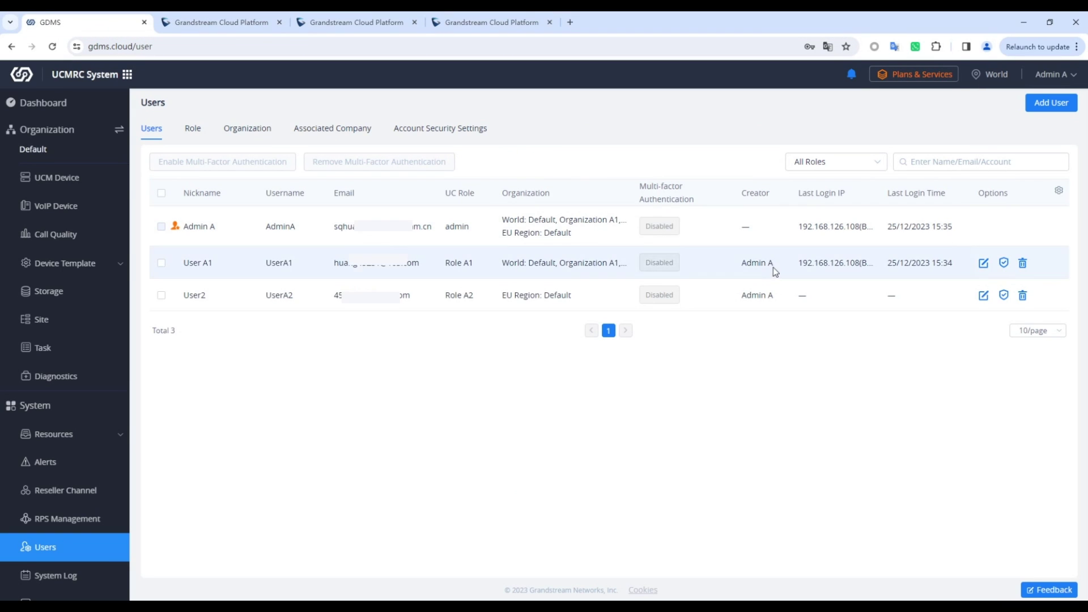
pyautogui.moveTo(1051, 74)
pyautogui.click(1041, 205)
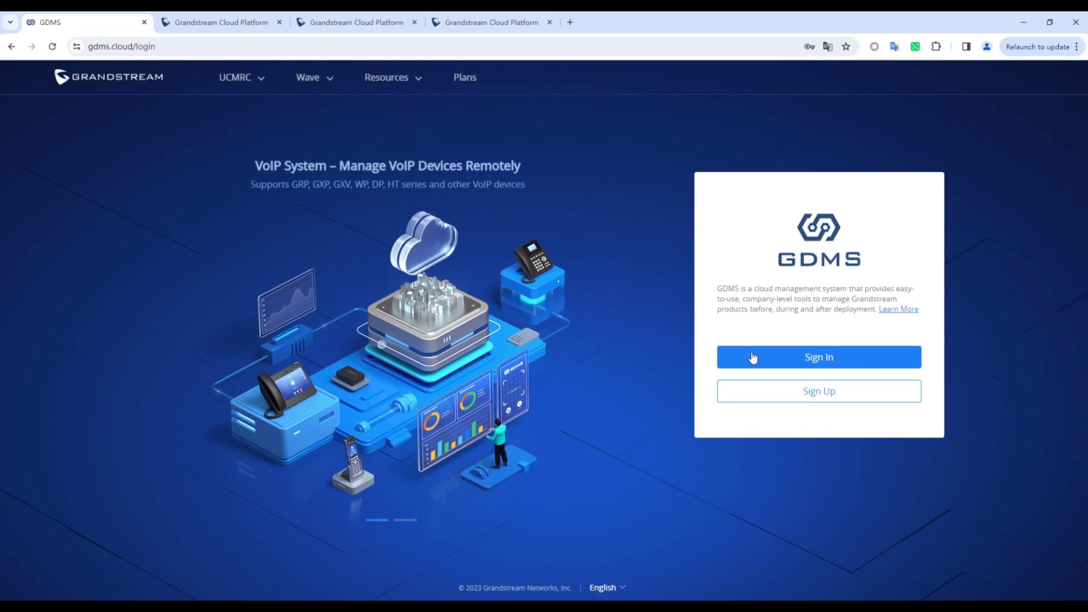
pyautogui.click(760, 356)
pyautogui.click(529, 298)
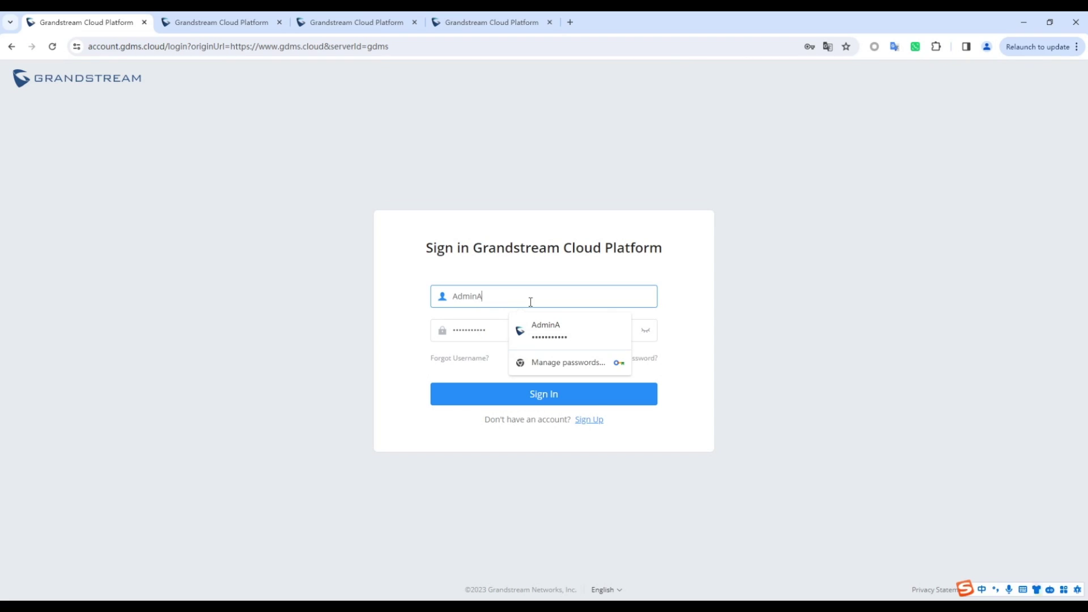
pyautogui.click(508, 311)
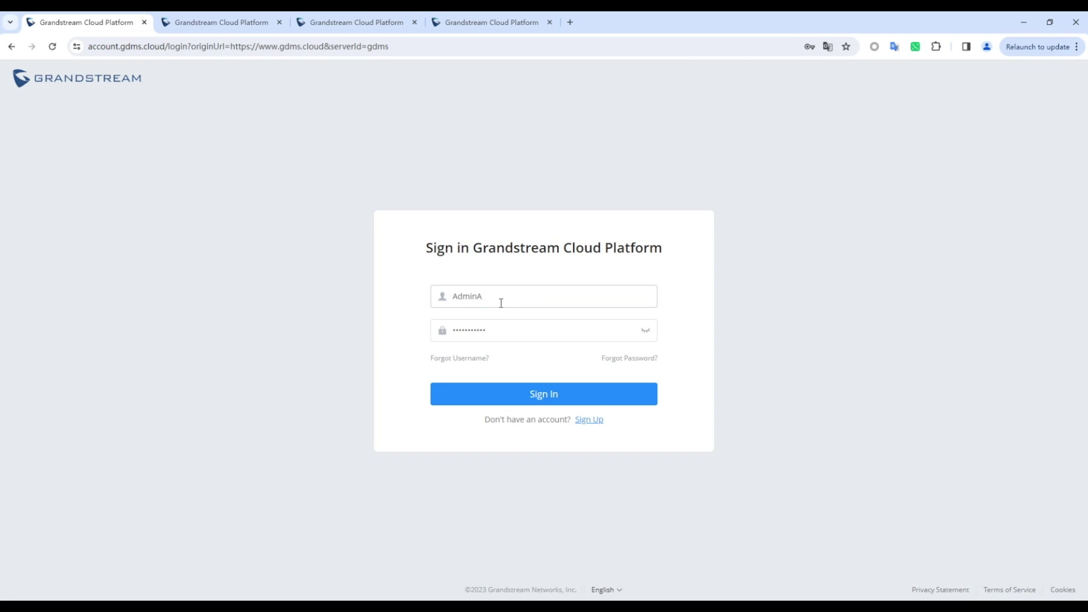
pyautogui.click(501, 303)
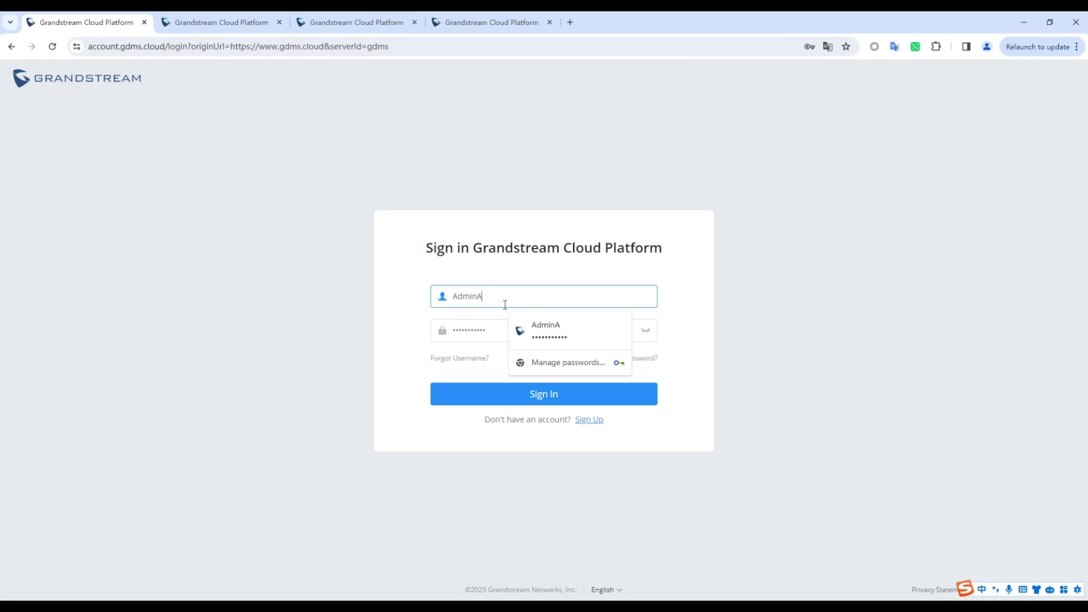
pyautogui.click(505, 400)
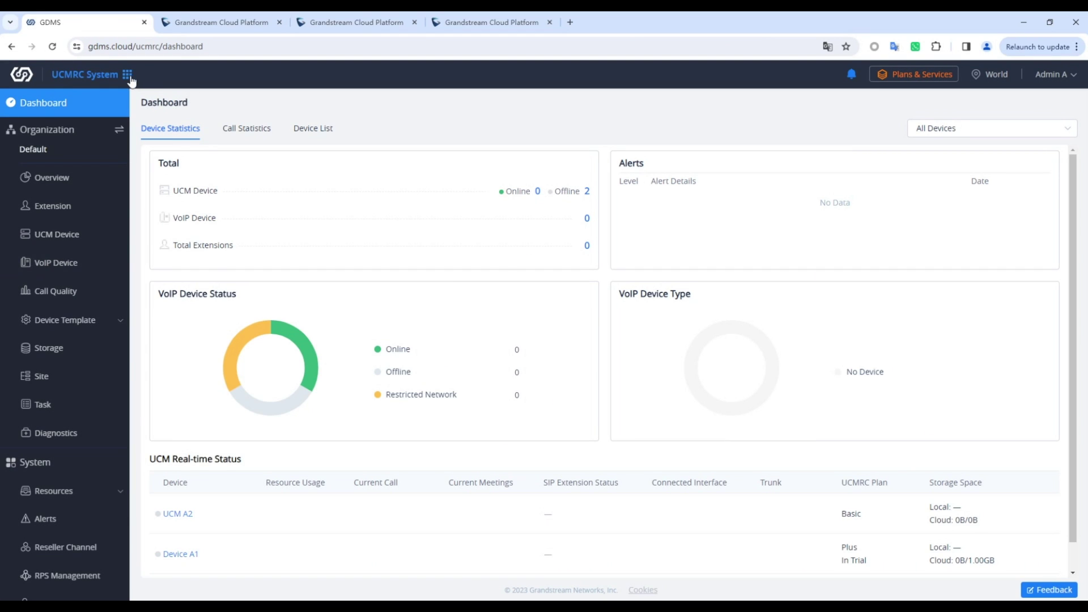
# Check the merged UCM devices, then the four-user list with the merged sub-accounts
pyautogui.click(91, 74)
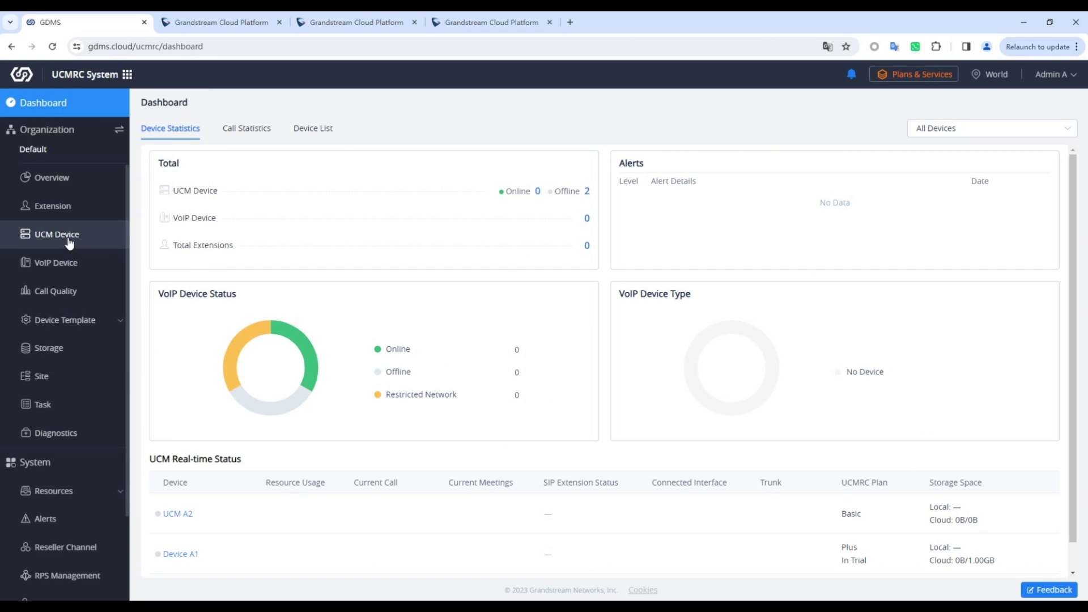
pyautogui.click(68, 237)
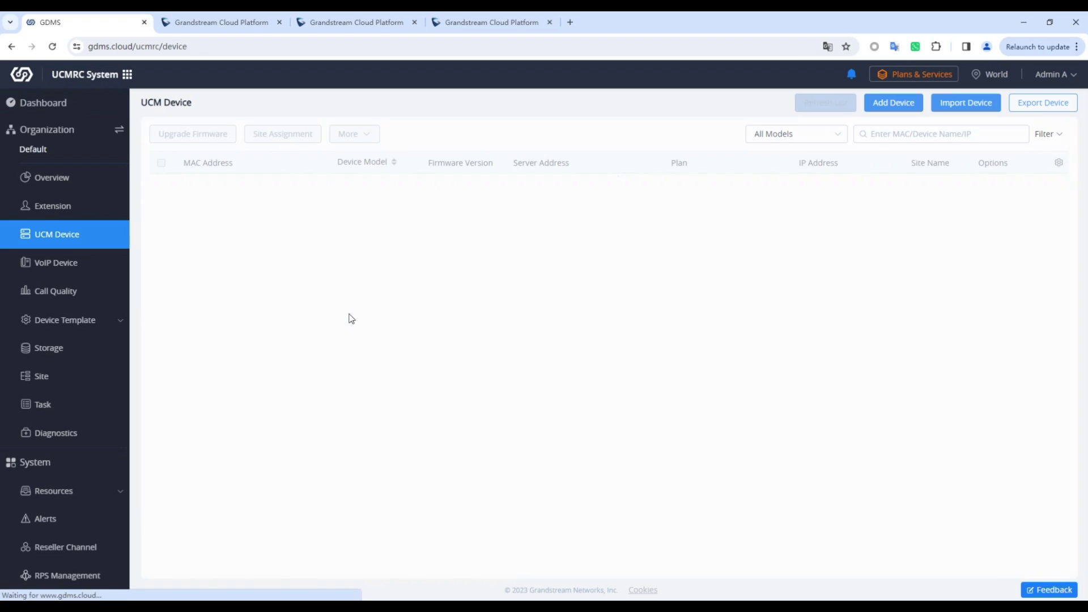
pyautogui.click(73, 151)
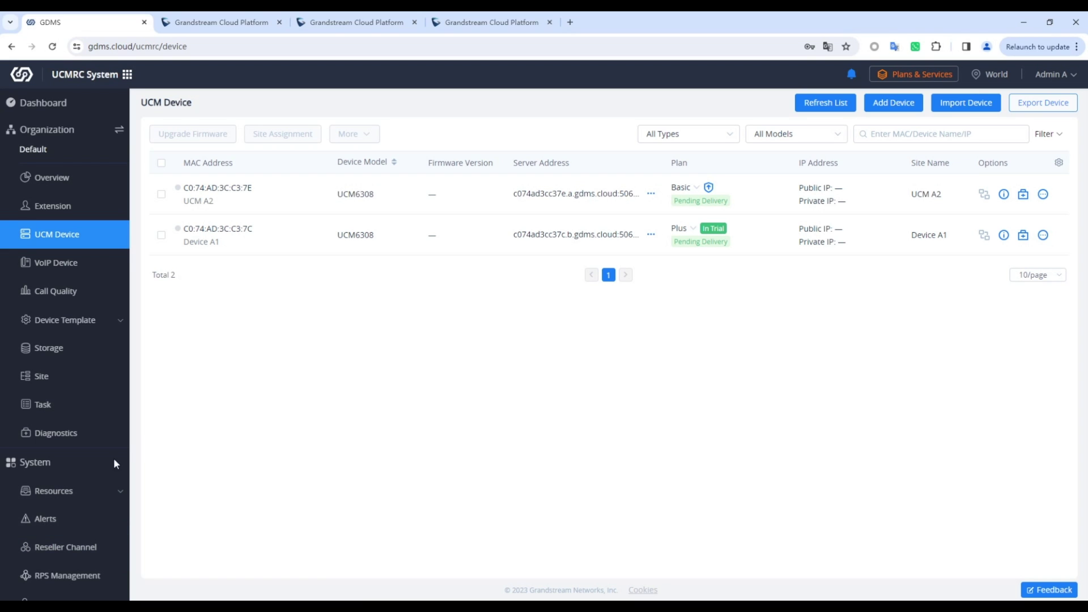
pyautogui.scroll(-2, 73, 562)
pyautogui.click(62, 502)
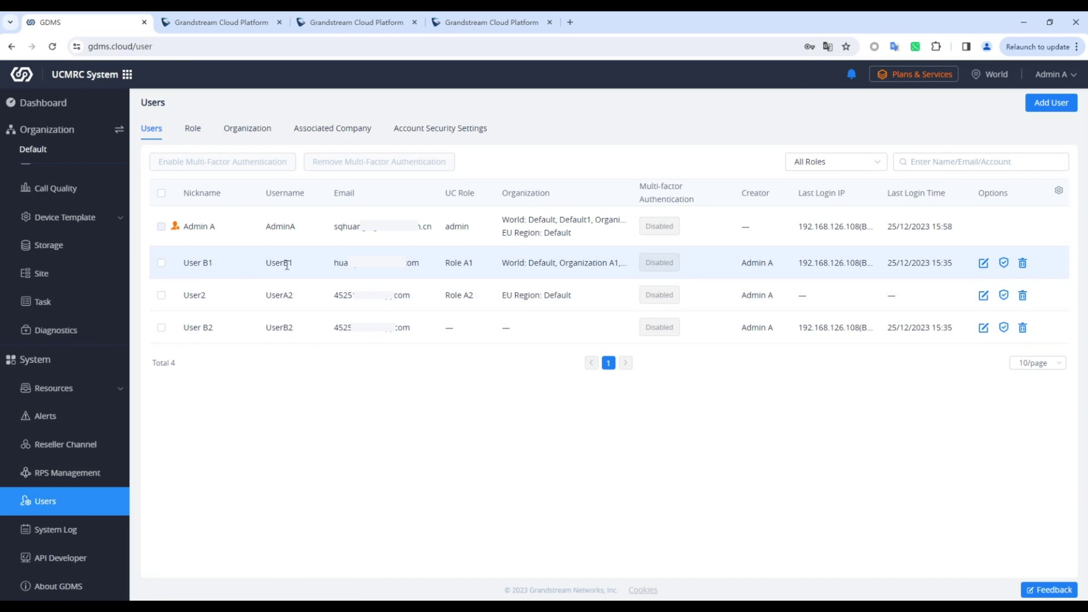
pyautogui.moveTo(203, 264); pyautogui.dragTo(293, 265)
pyautogui.moveTo(218, 328); pyautogui.dragTo(291, 335)
pyautogui.click(287, 326)
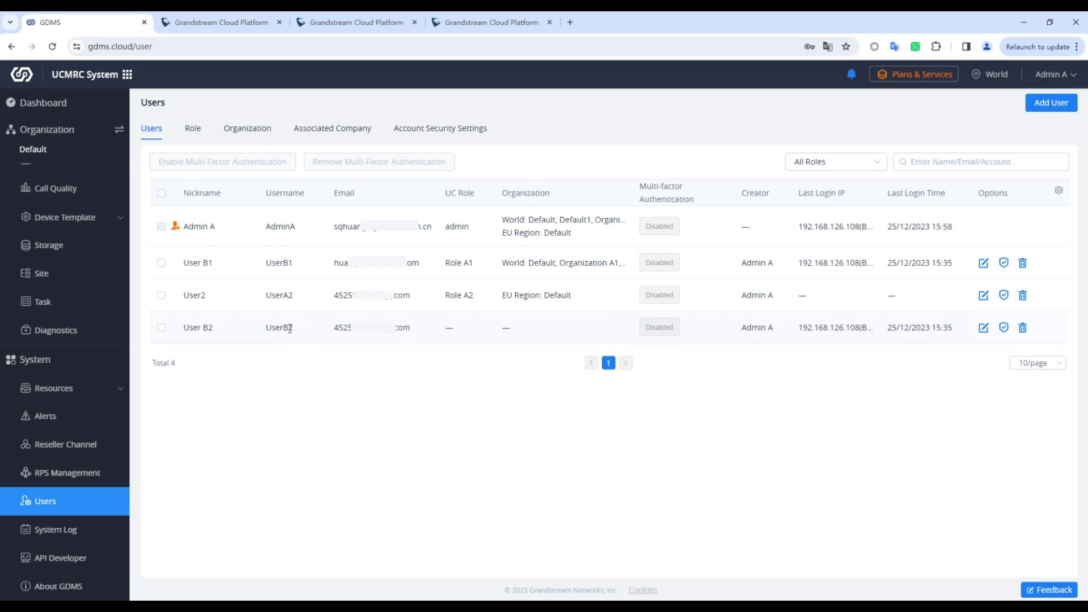
pyautogui.scroll(2, 85, 308)
# Switch to GWN.Cloud on Default Network and open Organization > Users listing four users
pyautogui.click(85, 74)
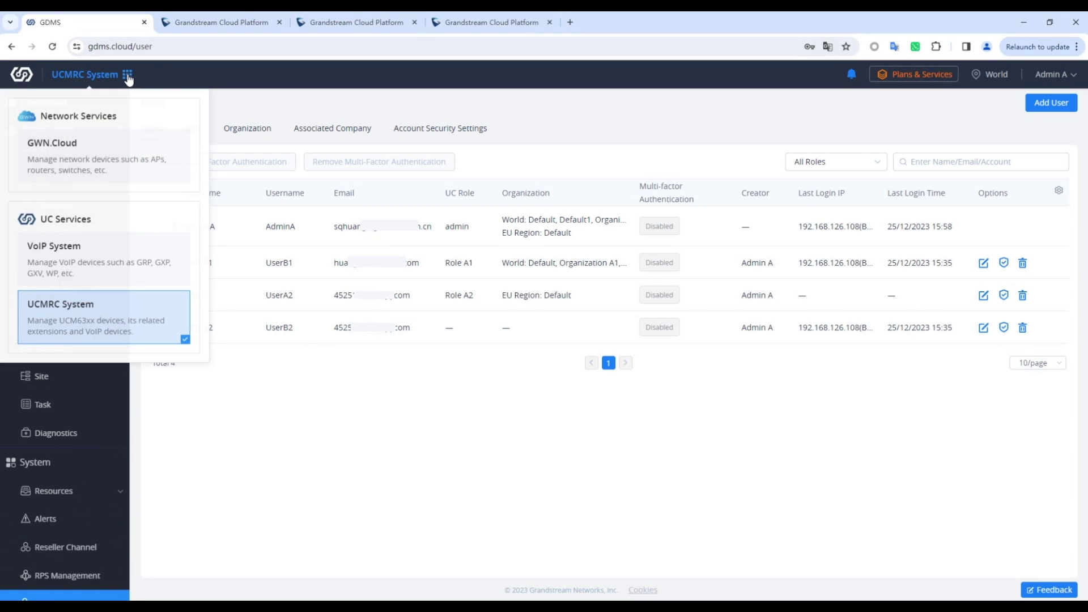
pyautogui.click(95, 171)
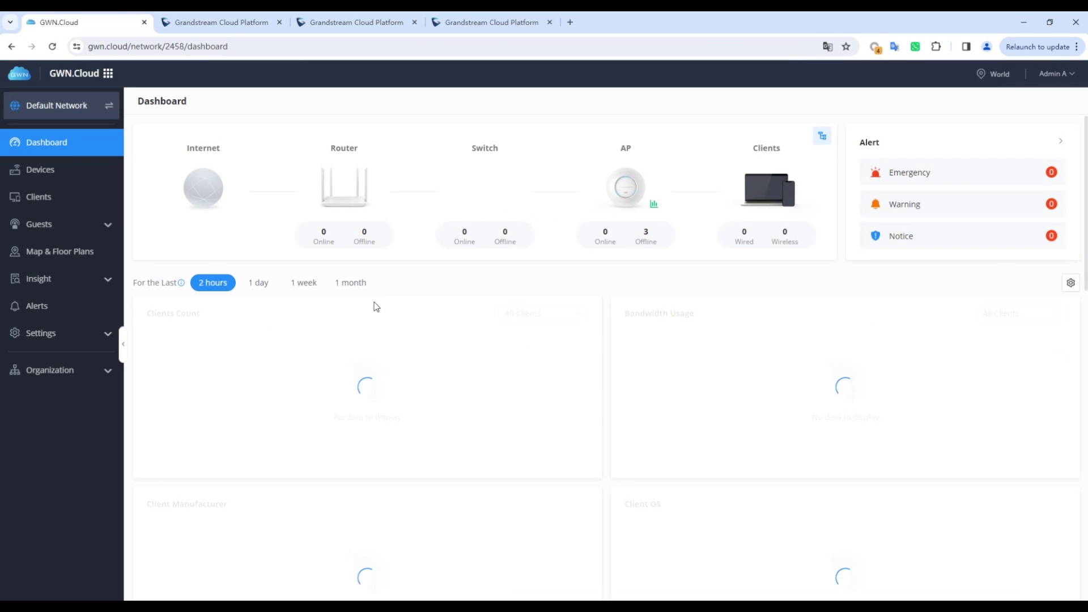
pyautogui.click(94, 110)
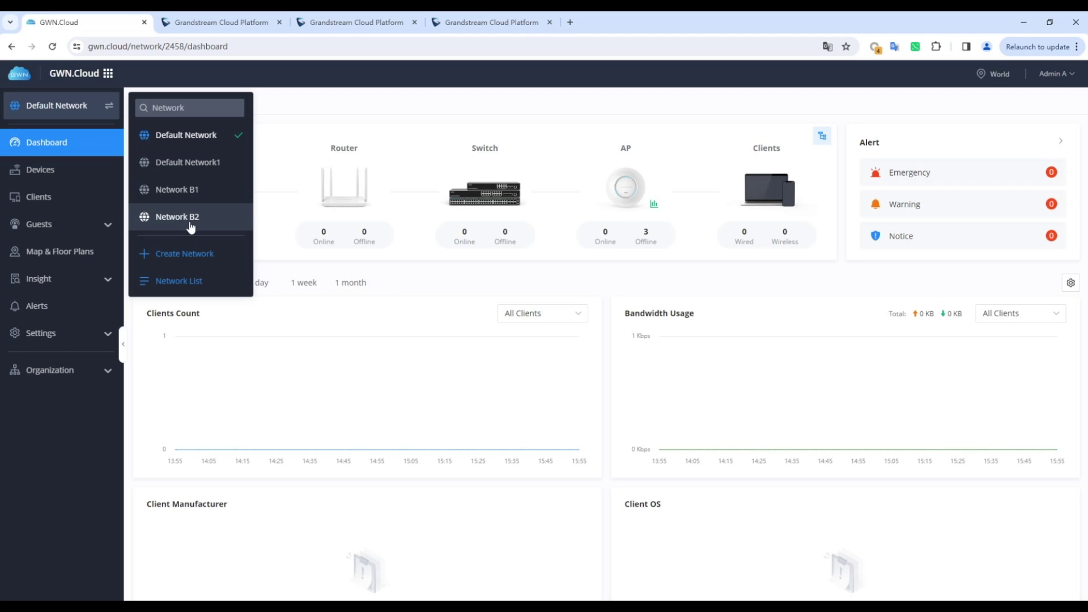
pyautogui.click(297, 109)
pyautogui.click(89, 373)
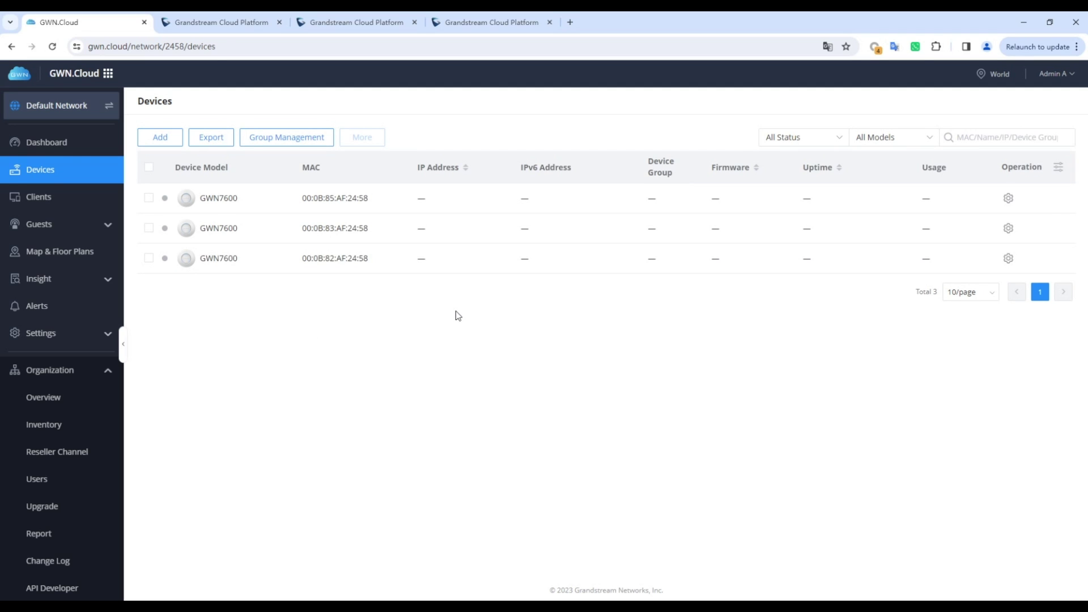
pyautogui.click(63, 479)
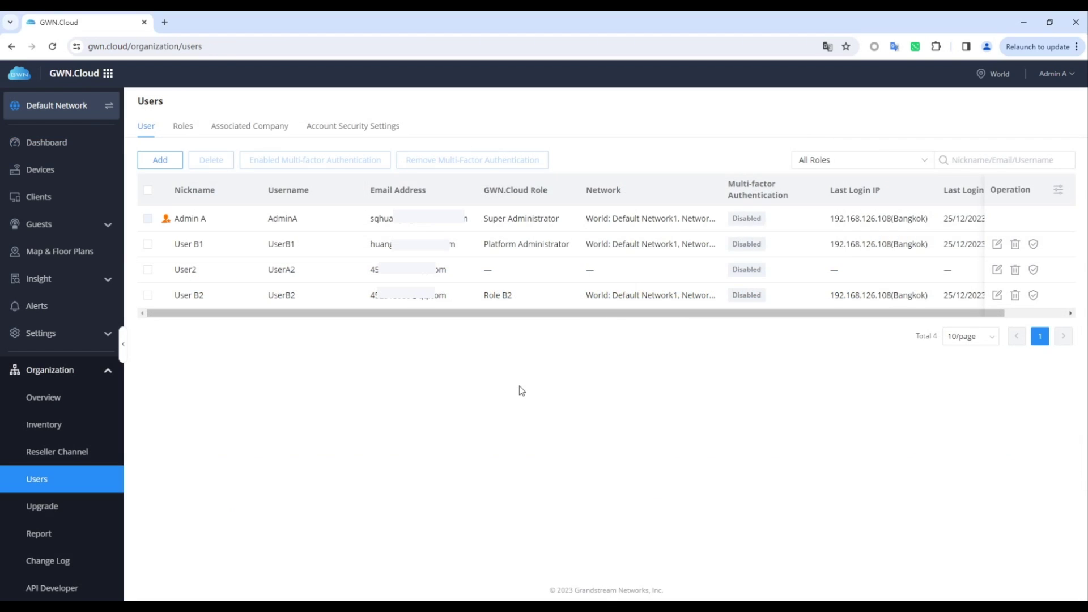
# Add AdminC's saved credentials as an account to be merged
pyautogui.moveTo(1058, 81)
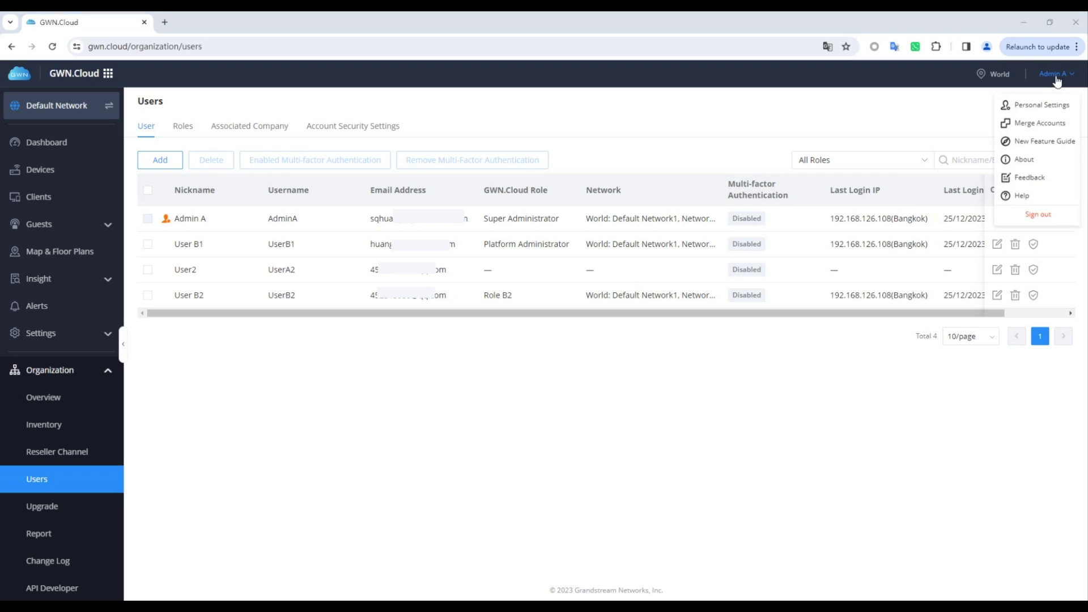
pyautogui.click(1052, 126)
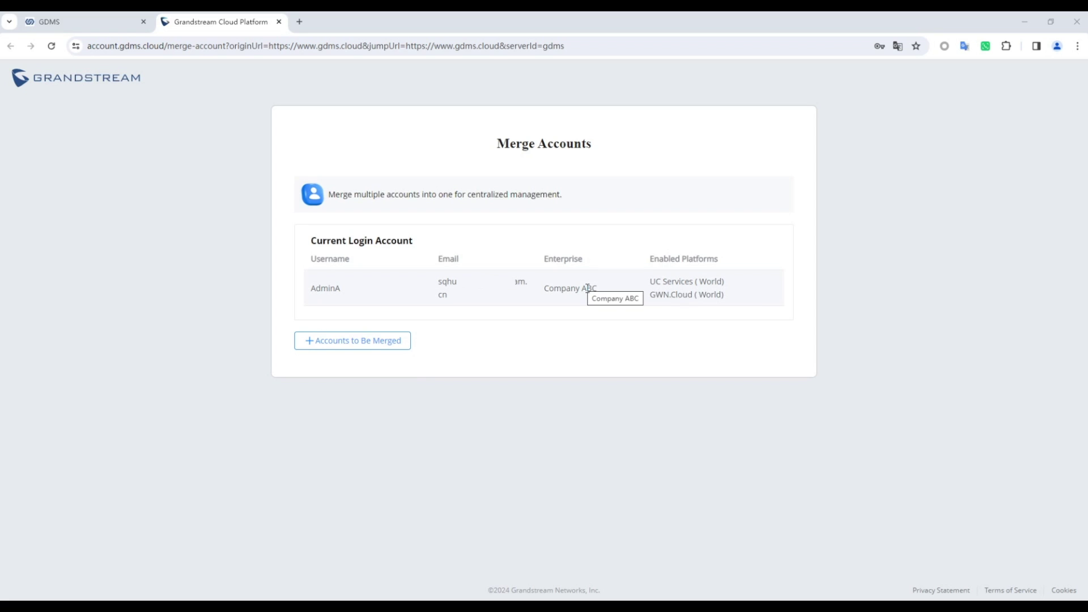
pyautogui.click(391, 341)
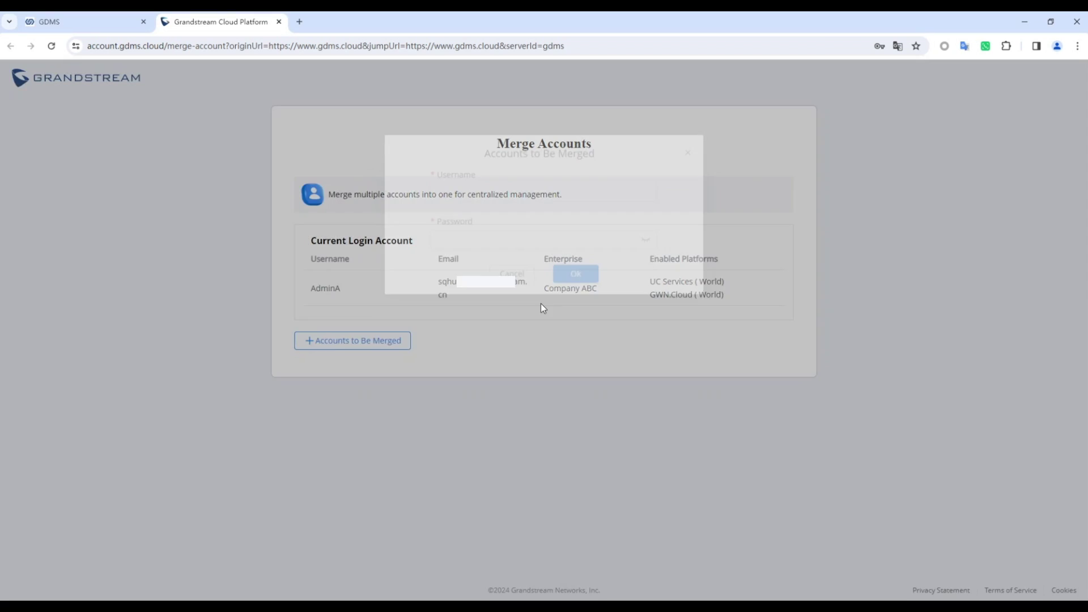
pyautogui.click(531, 226)
pyautogui.click(594, 277)
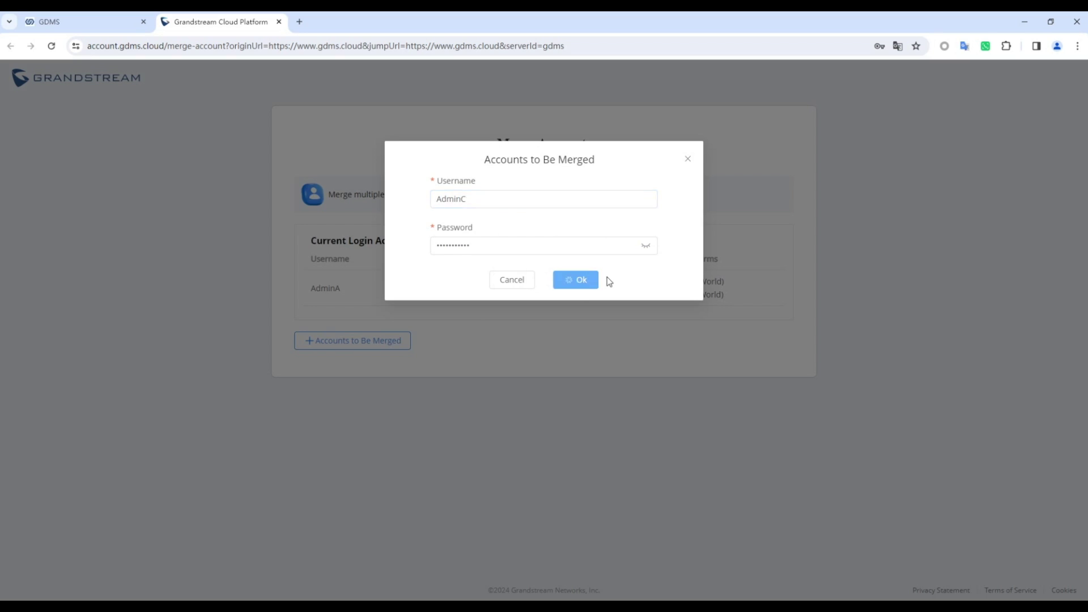
pyautogui.moveTo(763, 282); pyautogui.dragTo(696, 285)
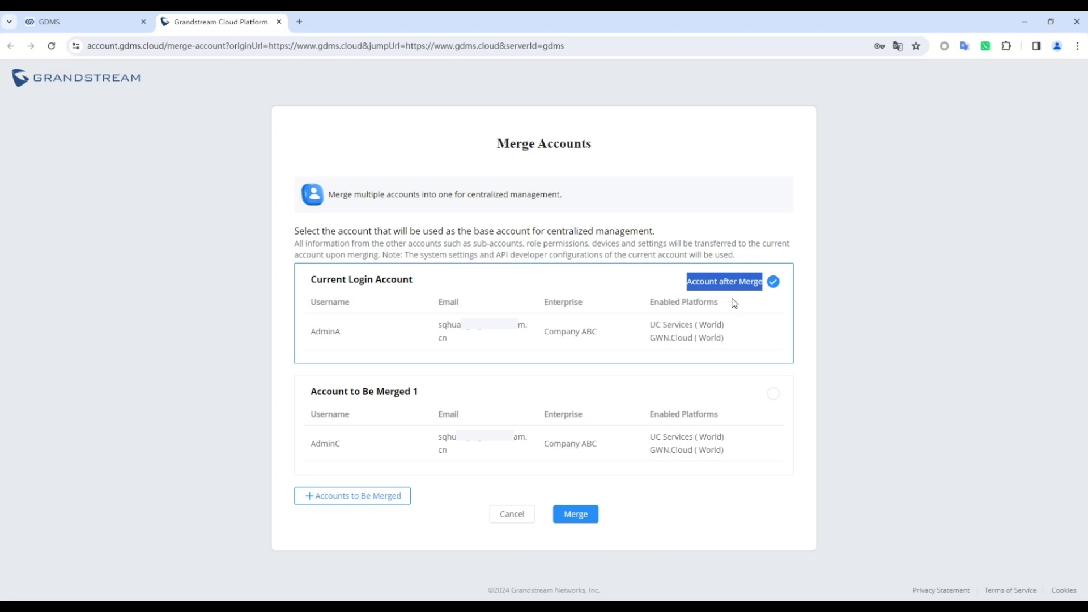
# Merge AdminC into AdminA, then merge the first email's sub-accounts
pyautogui.click(576, 514)
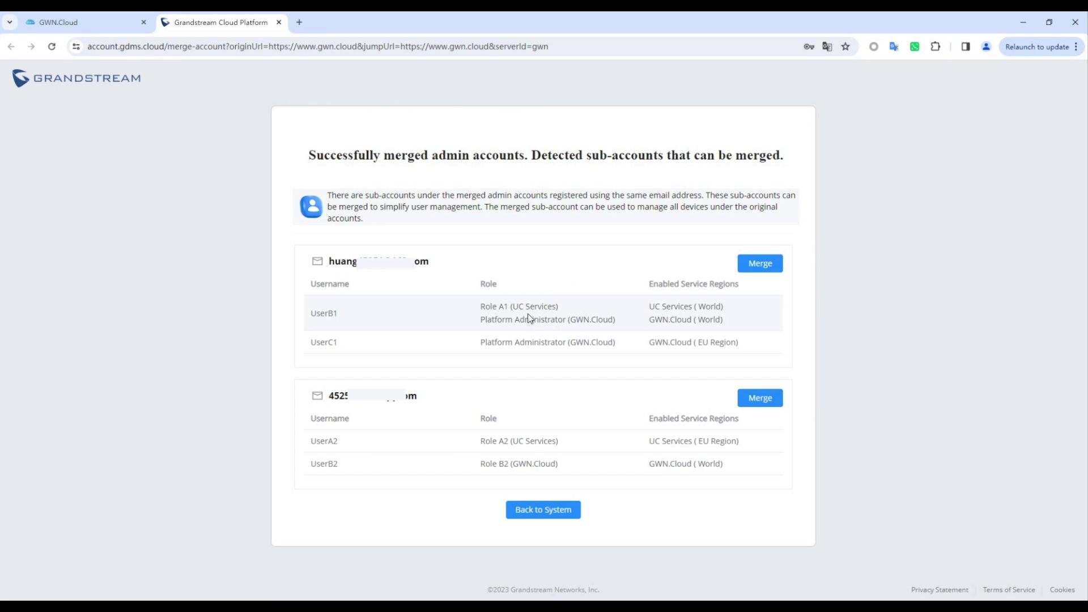
pyautogui.click(761, 271)
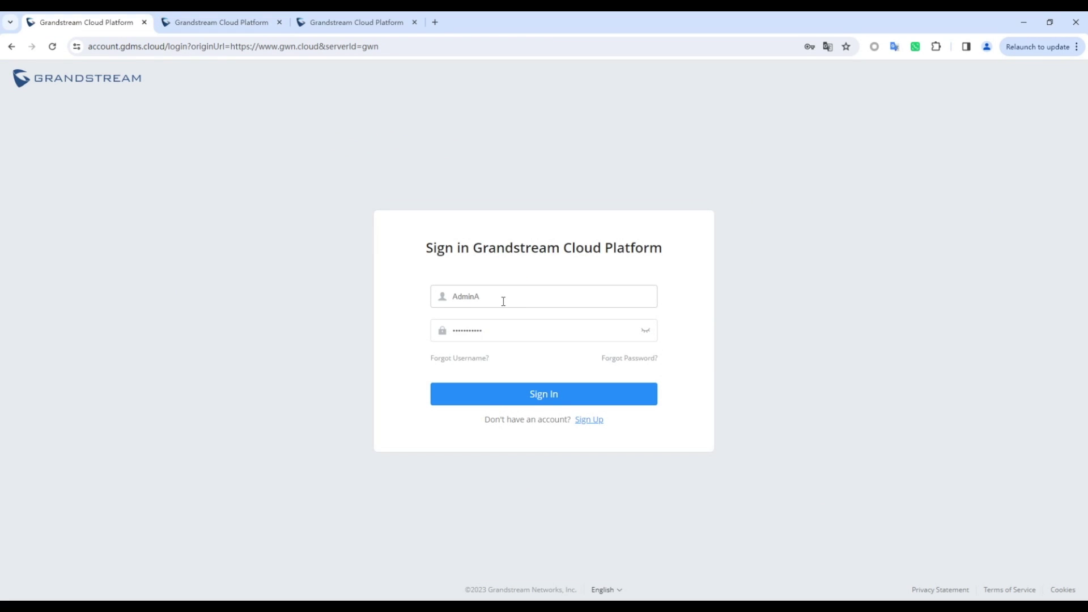
# Sign back in to GWN.Cloud and check its network list and organization section
pyautogui.click(528, 391)
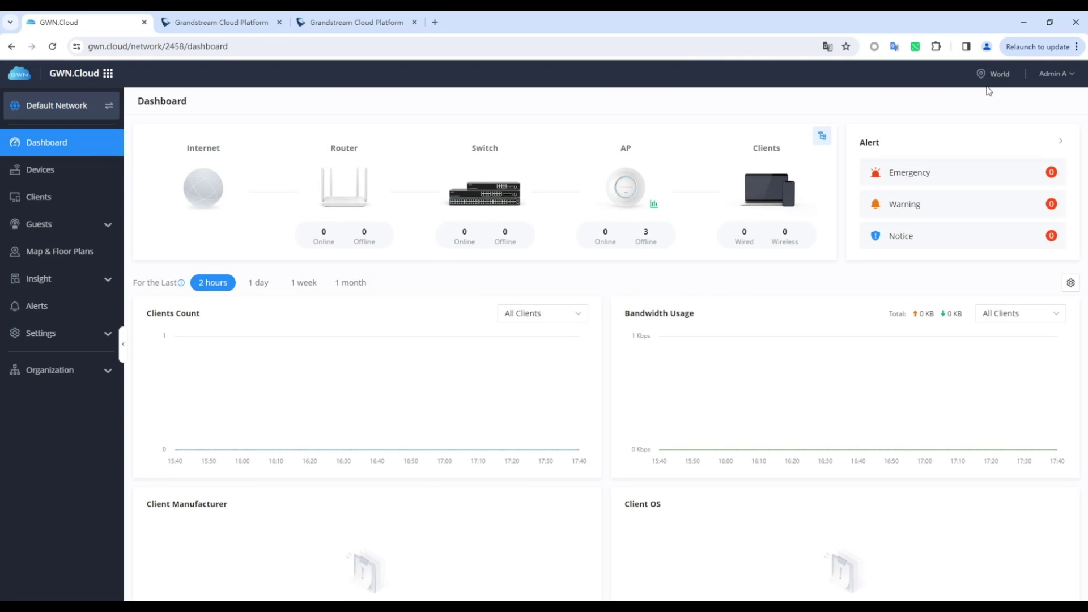
pyautogui.click(86, 108)
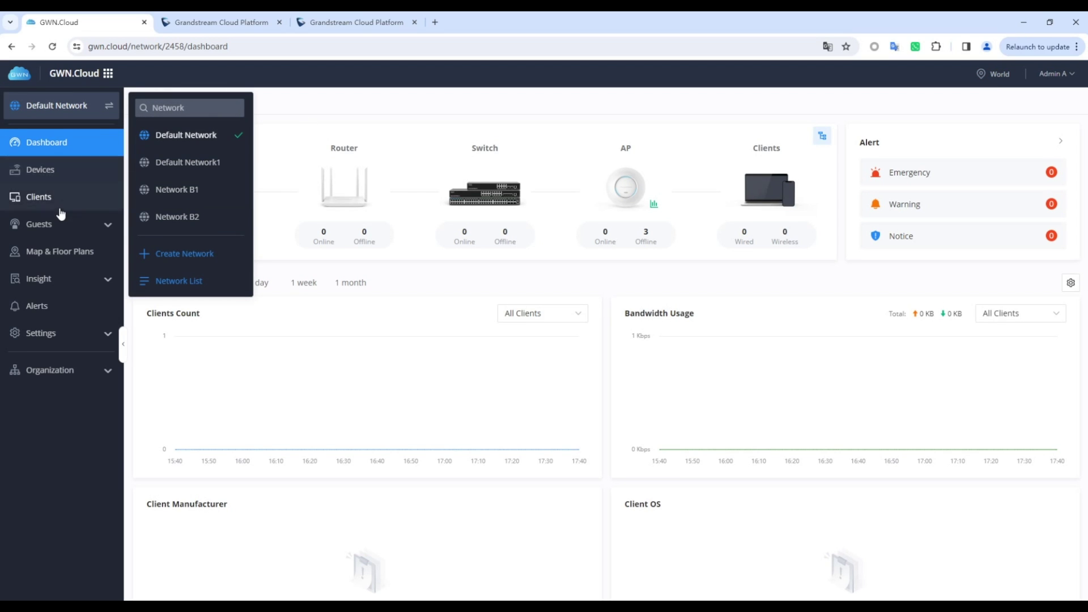
pyautogui.click(78, 379)
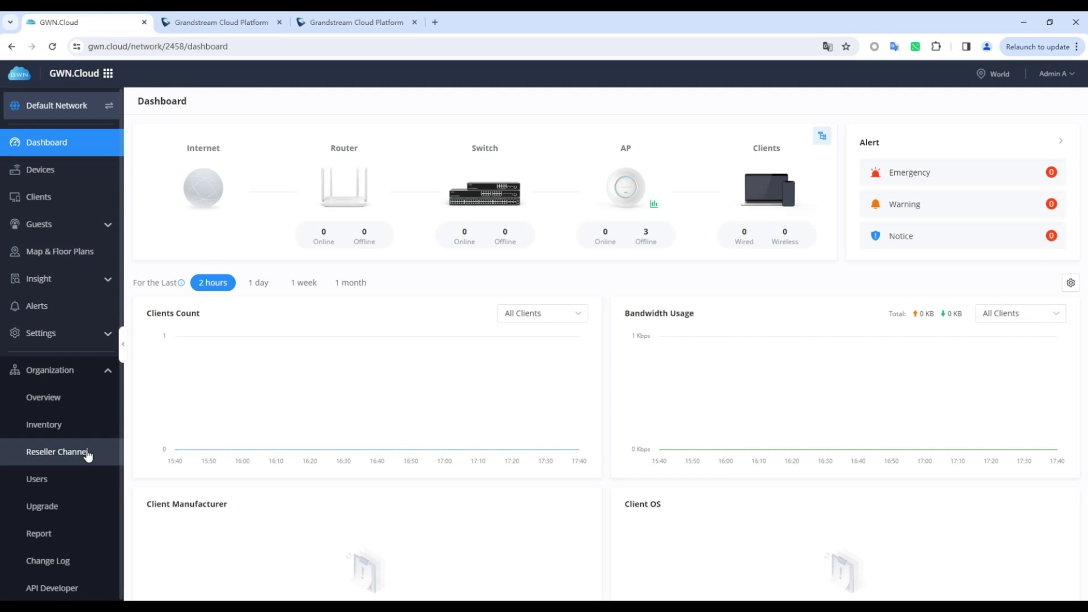
# Switch to the EU Region, confirm Network C1 and C2 are listed, and open Devices
pyautogui.moveTo(998, 77)
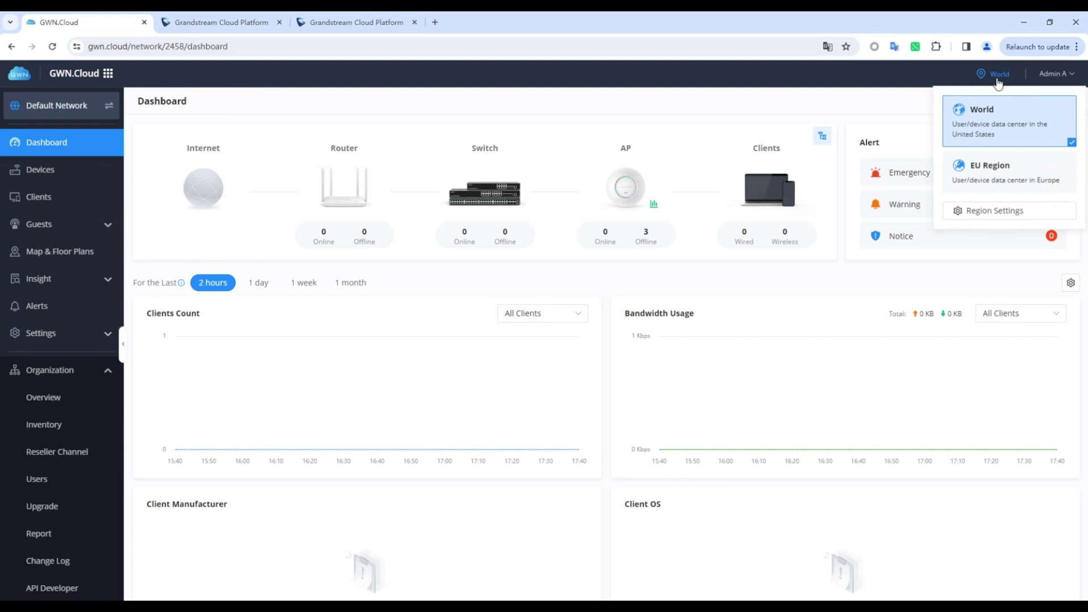
pyautogui.click(995, 181)
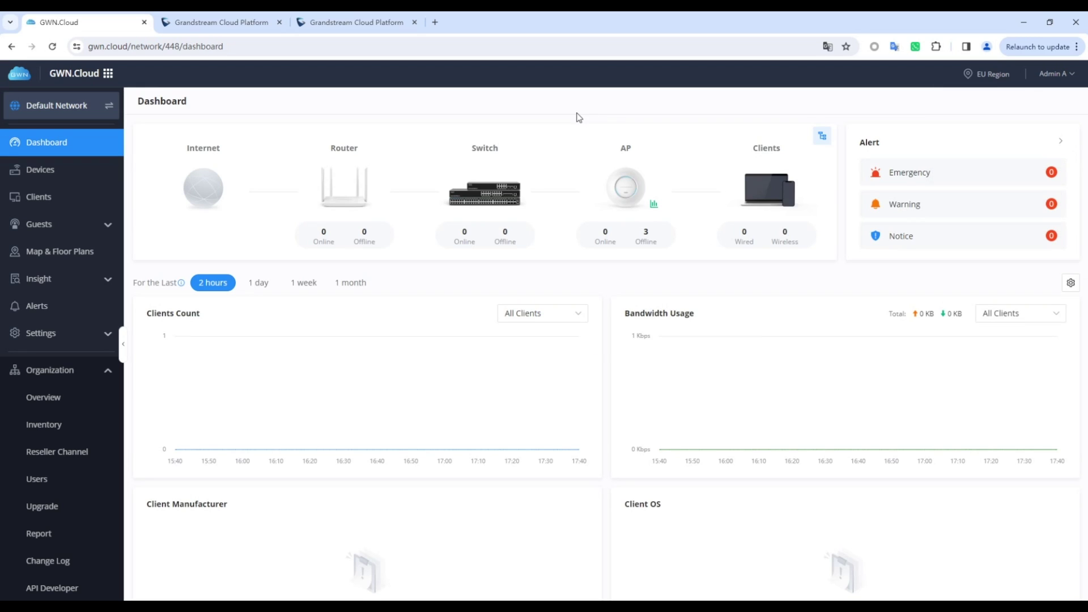
pyautogui.click(106, 109)
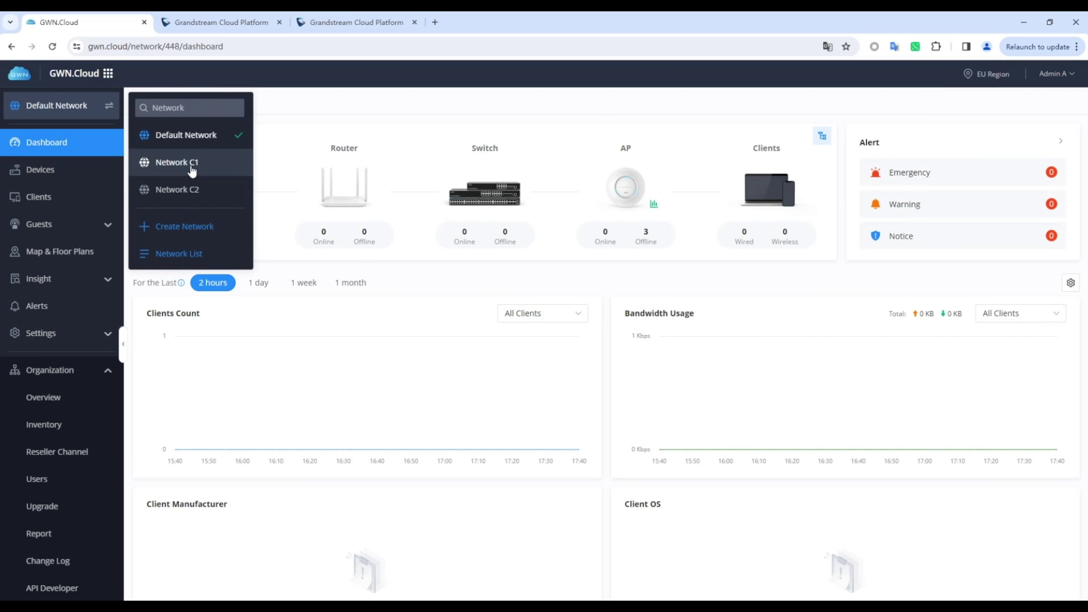
pyautogui.click(79, 173)
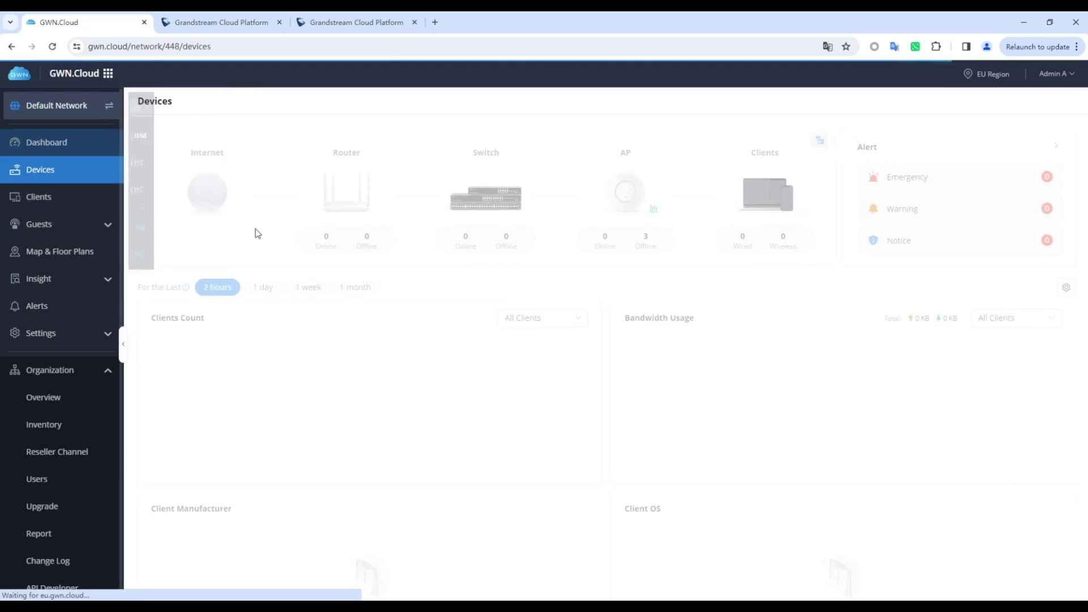